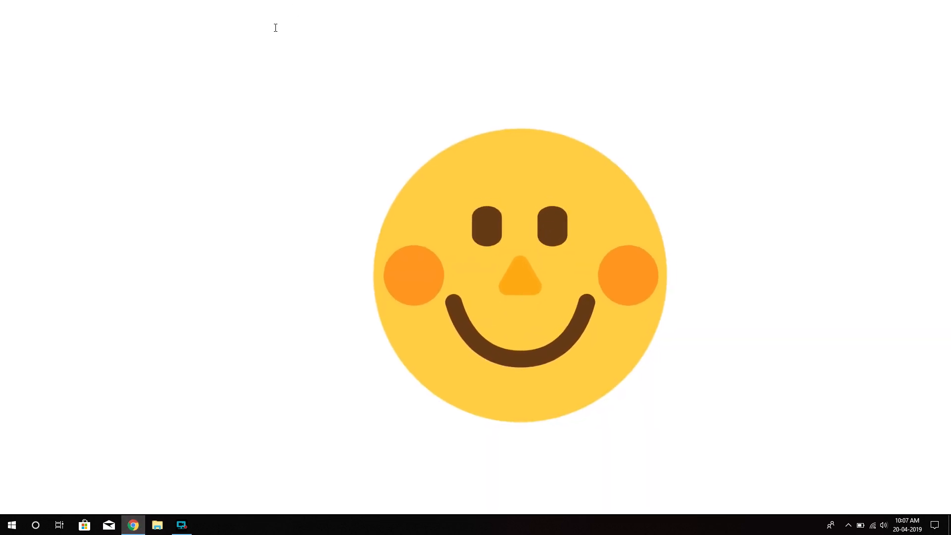
# Search the web for "java jdk download" and open Oracle's Java SE Downloads page.
pyautogui.write('ja')
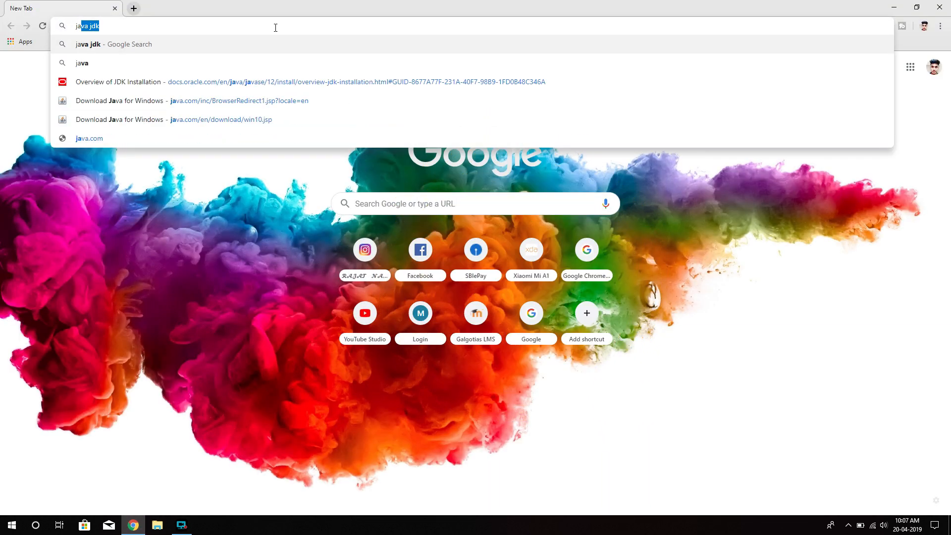
pyautogui.write('va jdk ')
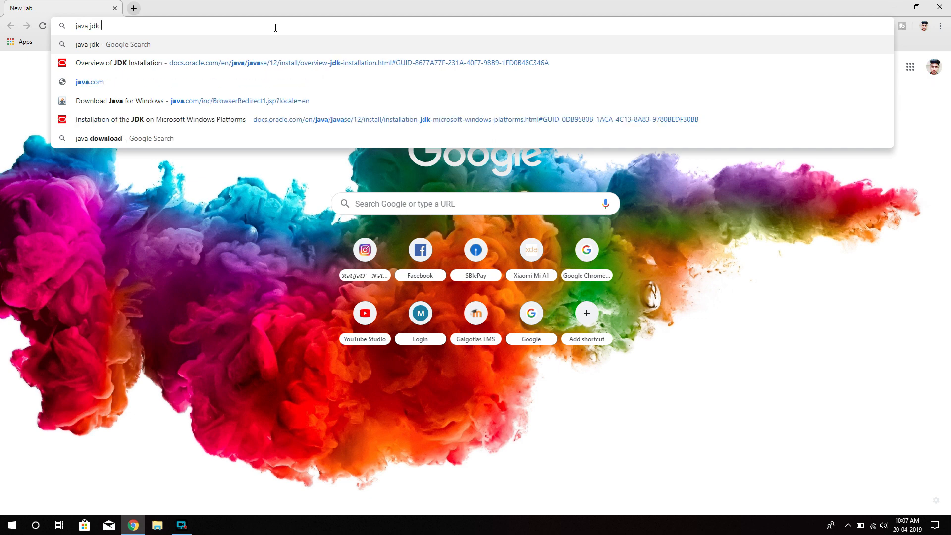
pyautogui.write('download')
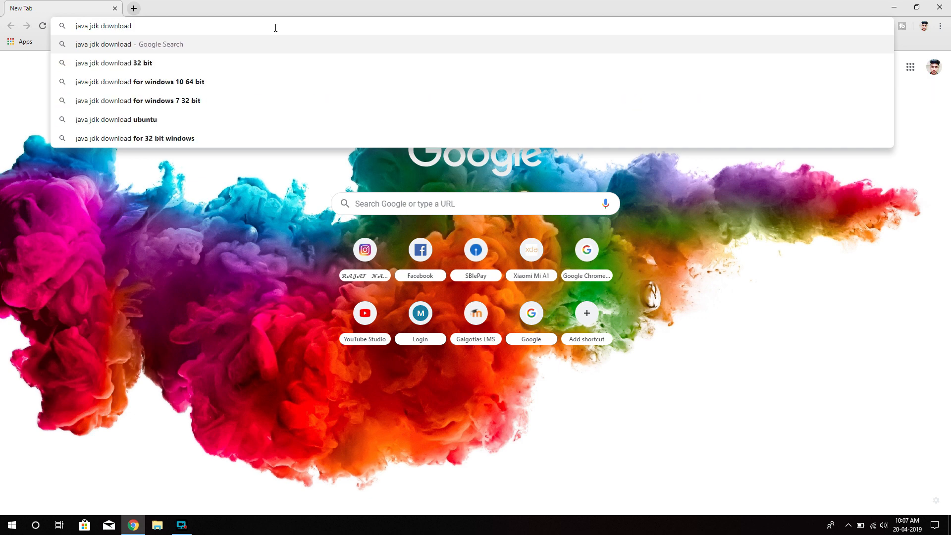
pyautogui.press('Return')
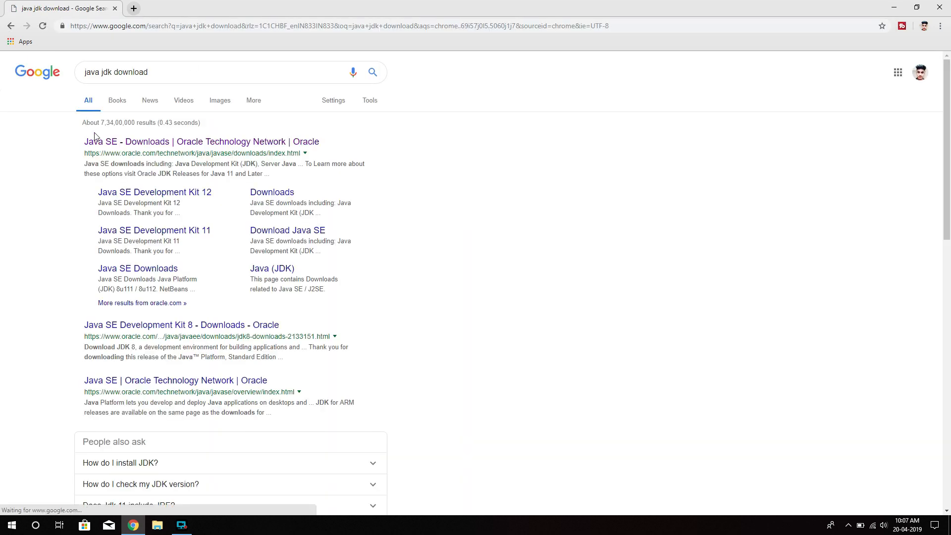
pyautogui.click(102, 144)
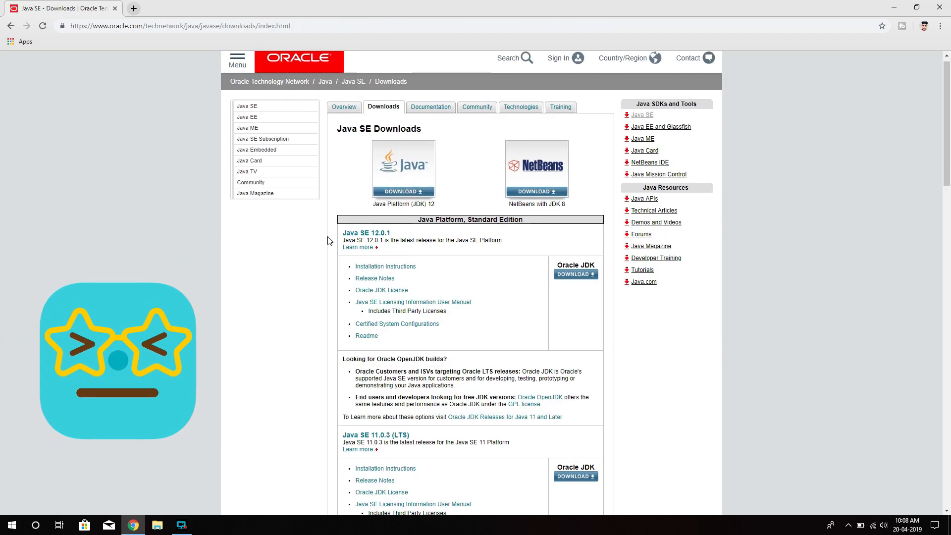
# Open the Oracle JDK download page for Java SE 12.0.1.
pyautogui.scroll(-2, 328, 238)
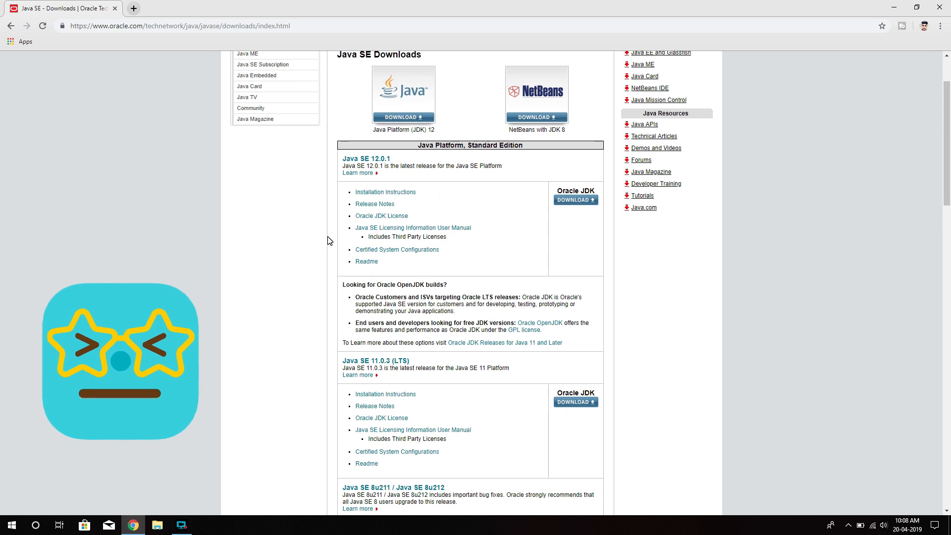
pyautogui.scroll(-1, 328, 240)
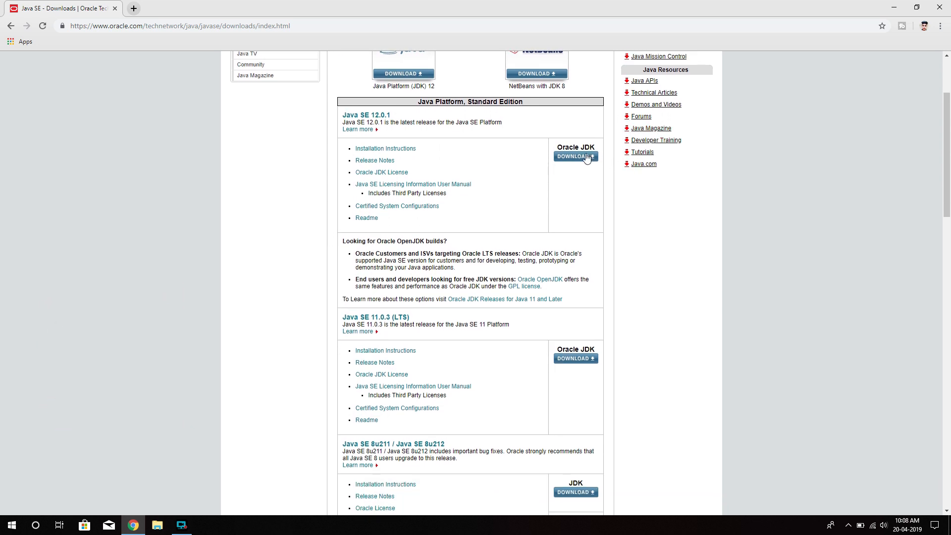
pyautogui.click(584, 158)
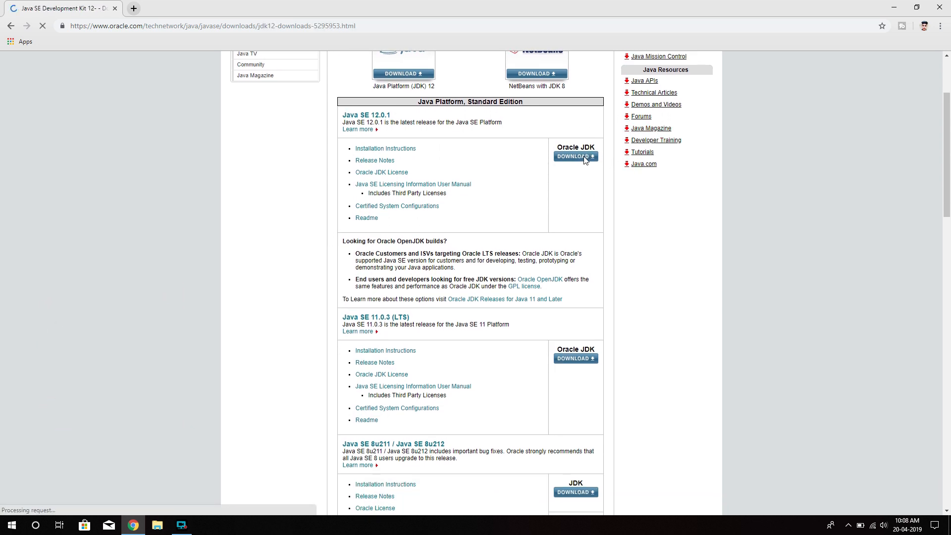
# Accept the Java SE Development Kit 12.0.1 license agreement and download jdk-12.0.1_windows-x64_bin.exe.
pyautogui.scroll(-3, 535, 293)
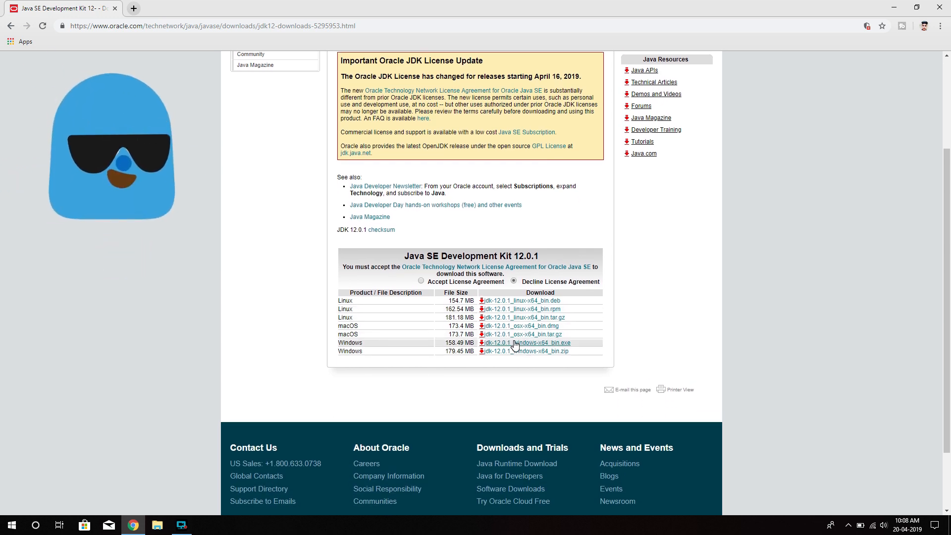
pyautogui.scroll(5, 515, 343)
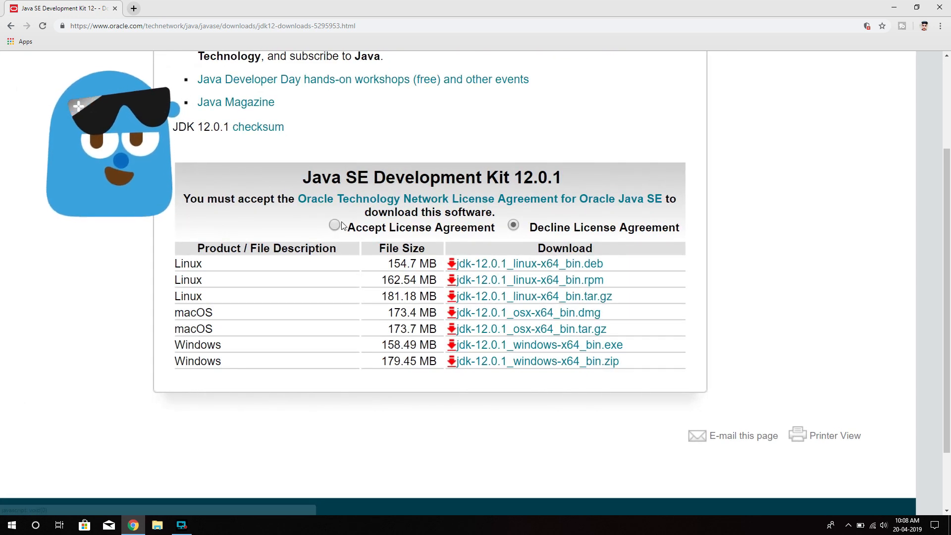
pyautogui.click(336, 226)
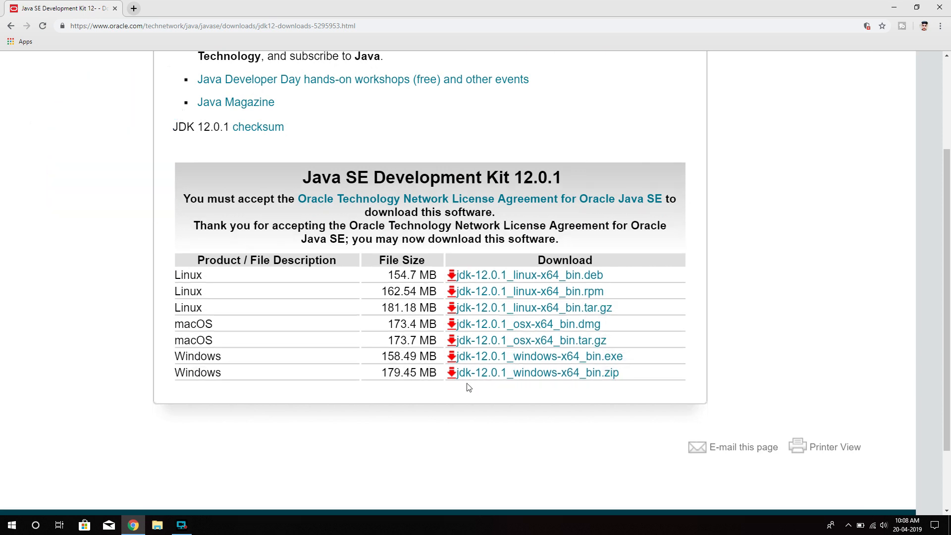
pyautogui.click(478, 358)
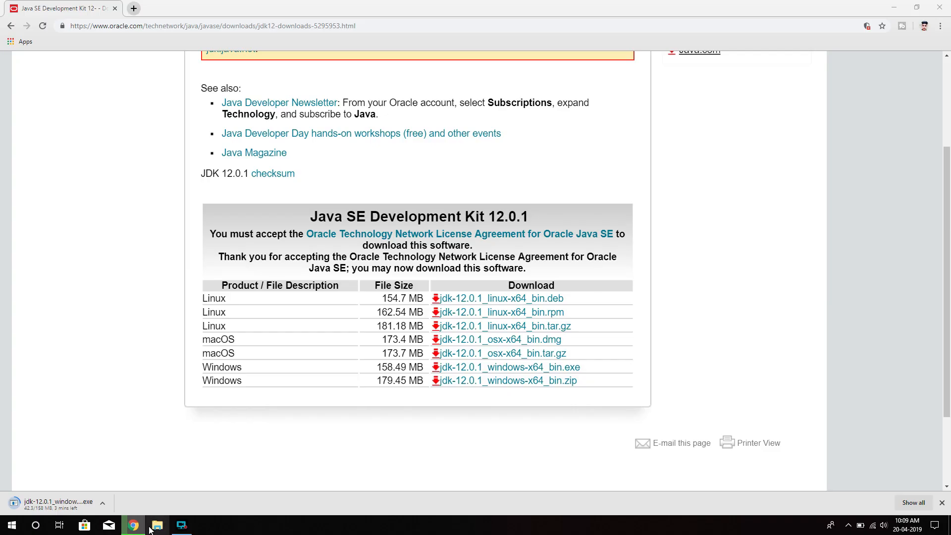
# Check the computer's system type in the properties of This PC, and close the System and File Explorer windows.
pyautogui.click(150, 528)
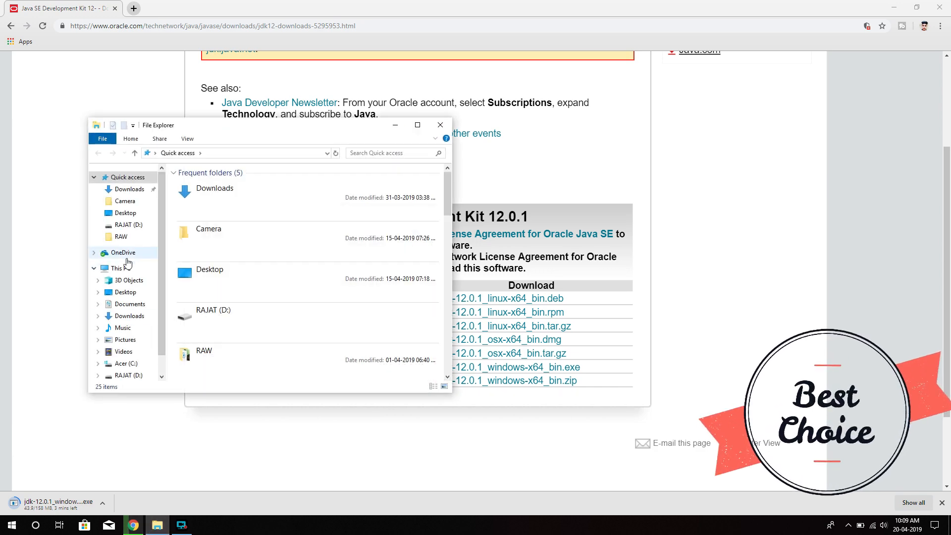
pyautogui.rightClick(126, 270)
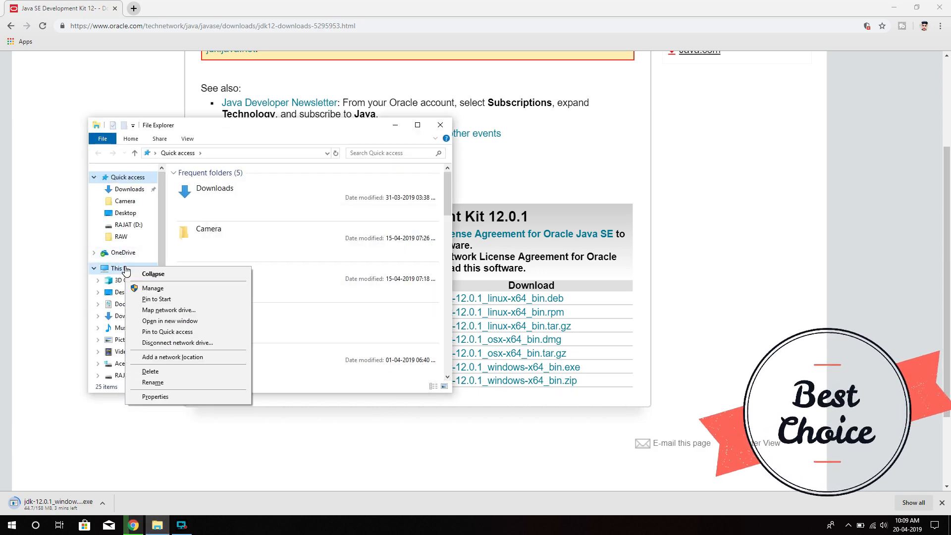
pyautogui.click(168, 395)
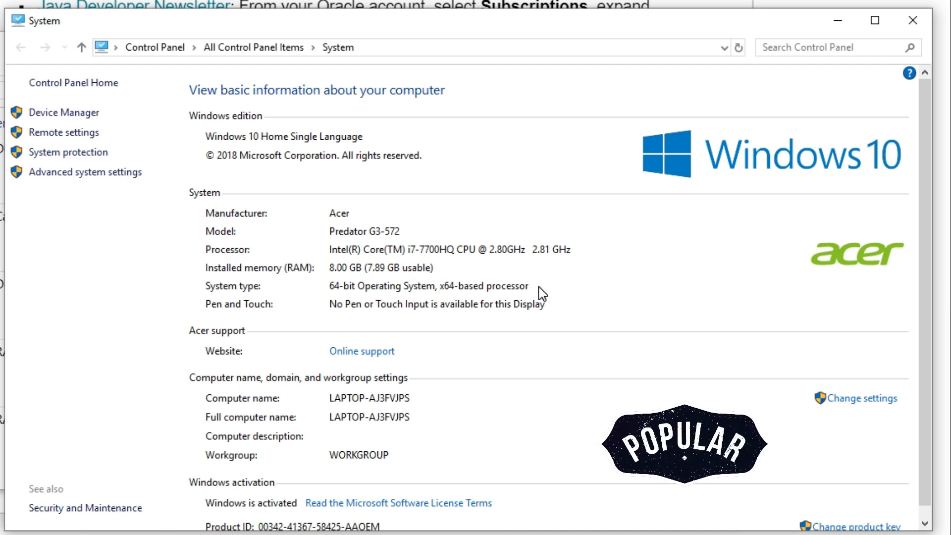
pyautogui.scroll(-1, 475, 393)
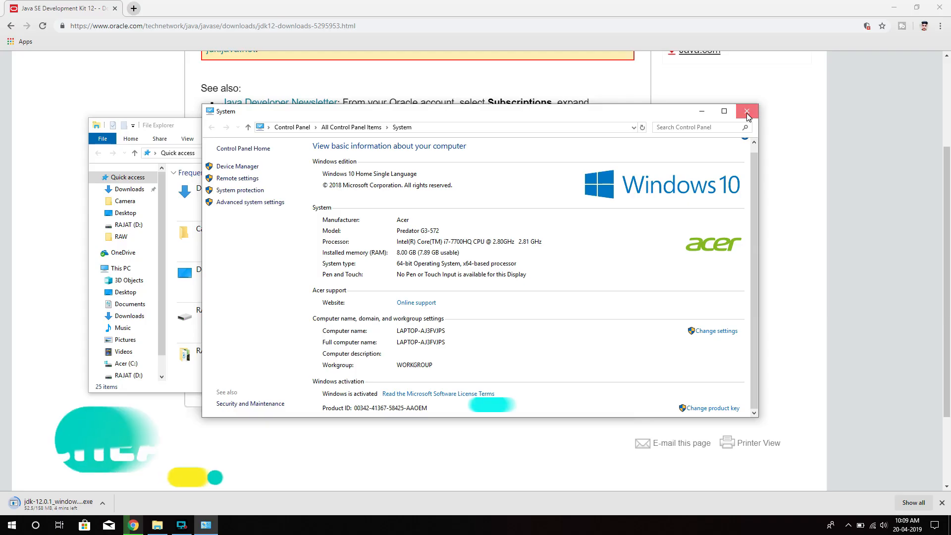
pyautogui.click(913, 20)
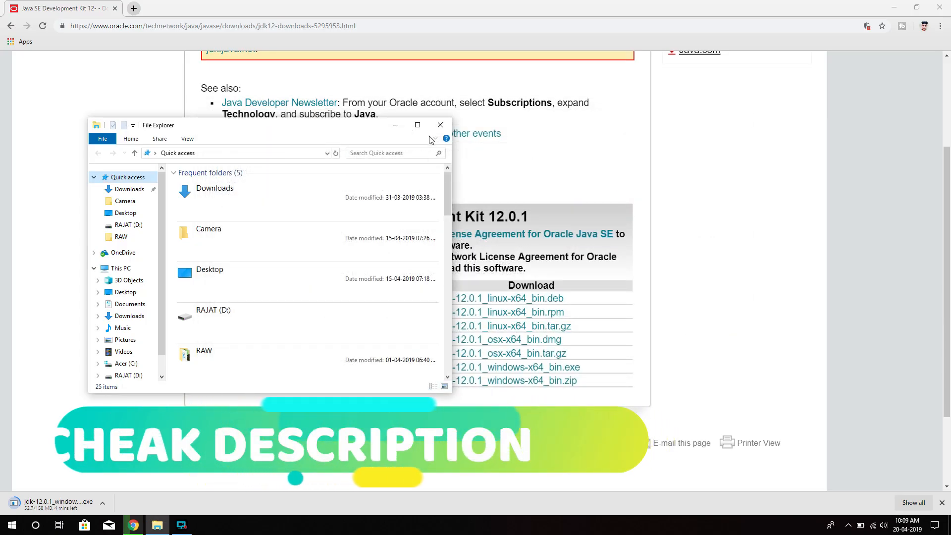
pyautogui.click(441, 125)
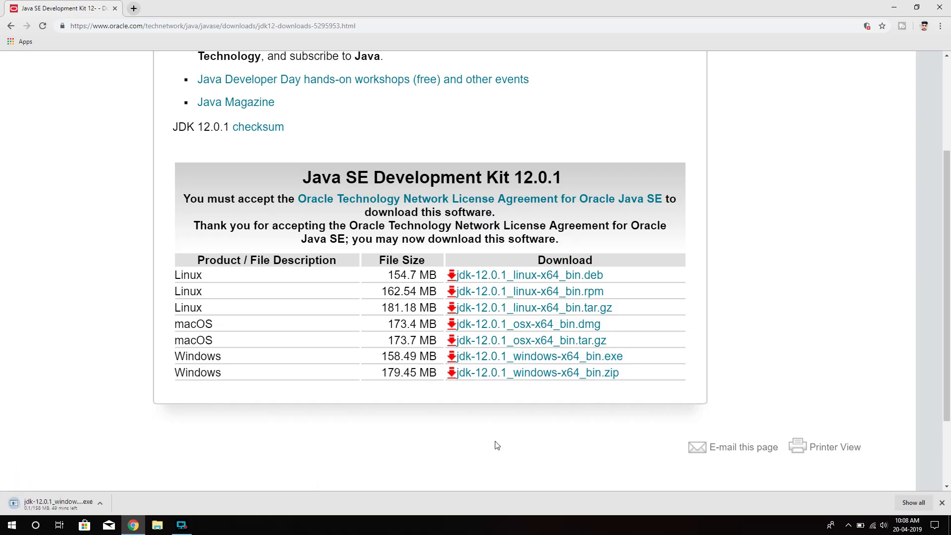
# Launch the downloaded jdk-12.0.1_windows-x64_bin.exe installer and close the browser window covering it.
pyautogui.scroll(-2, 349, 423)
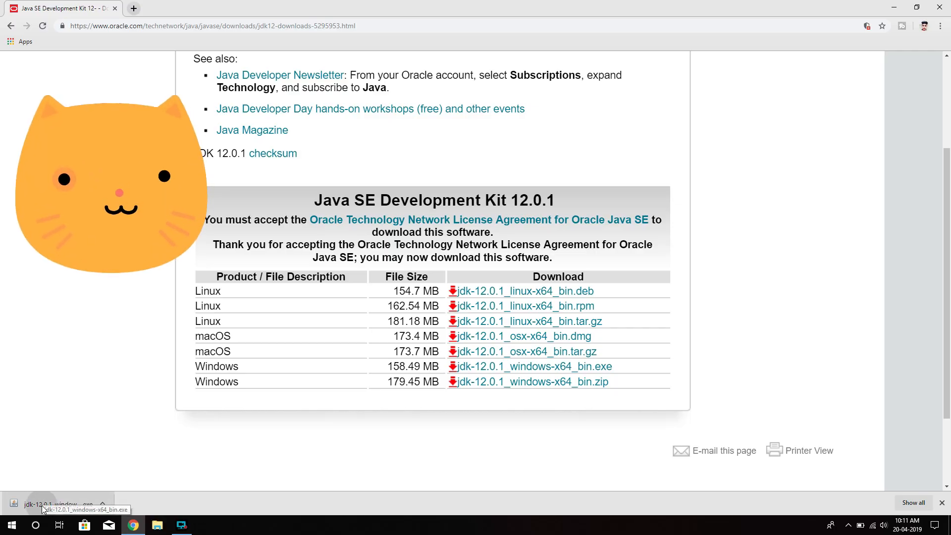
pyautogui.click(42, 505)
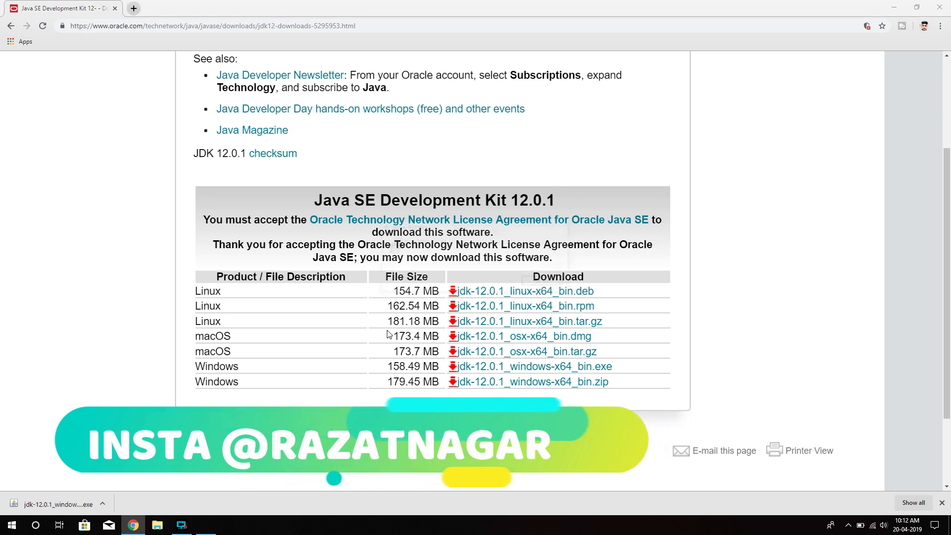
pyautogui.doubleClick(565, 4)
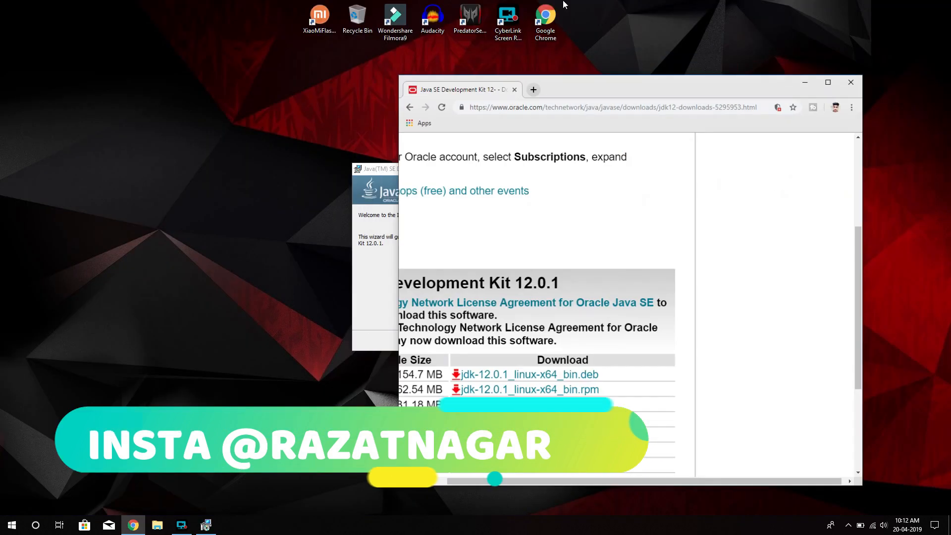
pyautogui.click(850, 86)
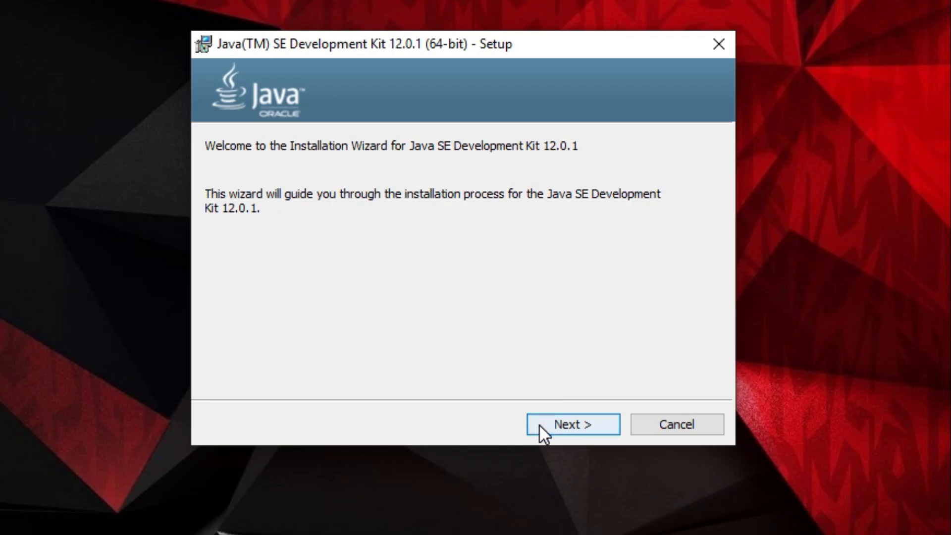
# Install Java SE Development Kit 12.0.1 in the default destination folder and close the setup wizard.
pyautogui.click(513, 338)
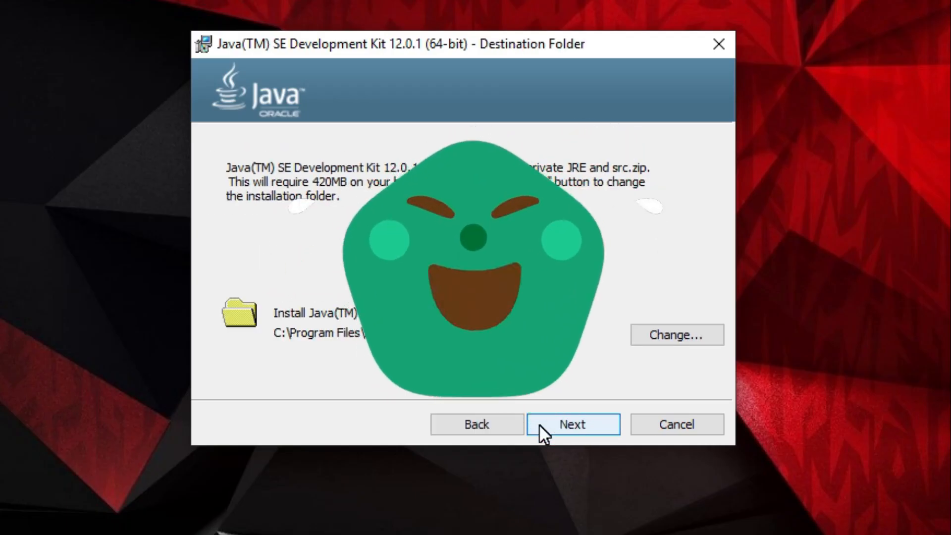
pyautogui.click(539, 425)
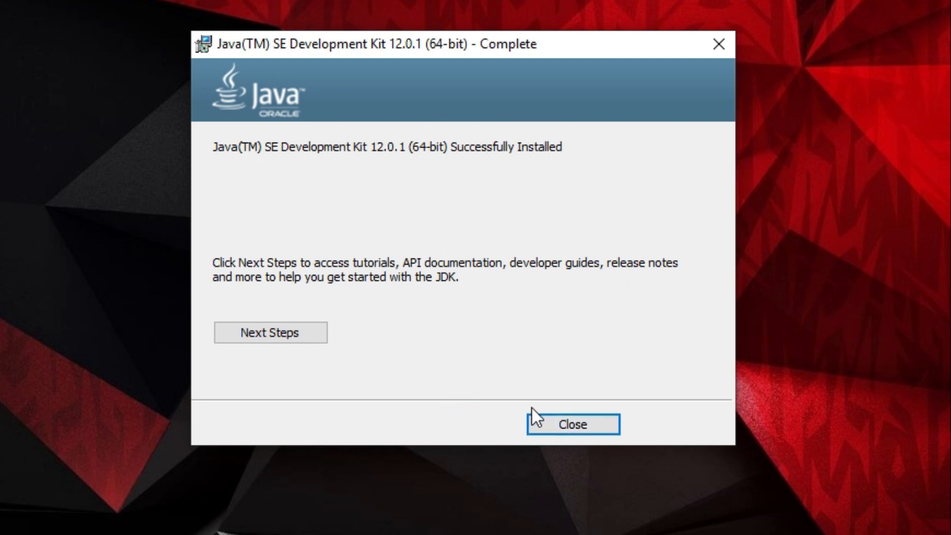
pyautogui.click(570, 422)
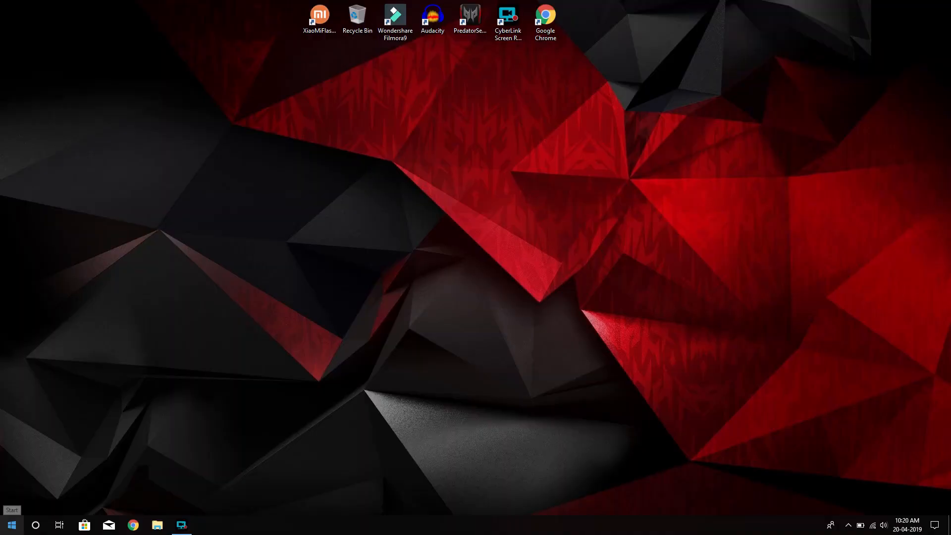
# Check the installed Java version in Command Prompt with java -version, and close the window.
pyautogui.click(12, 525)
pyautogui.write('j')
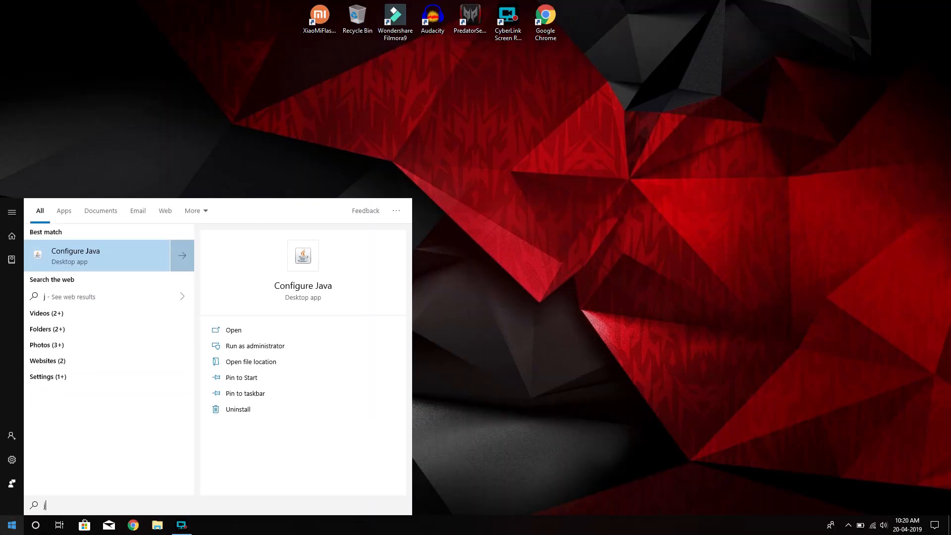
pyautogui.press('BackSpace')
pyautogui.write('c')
pyautogui.press('Return')
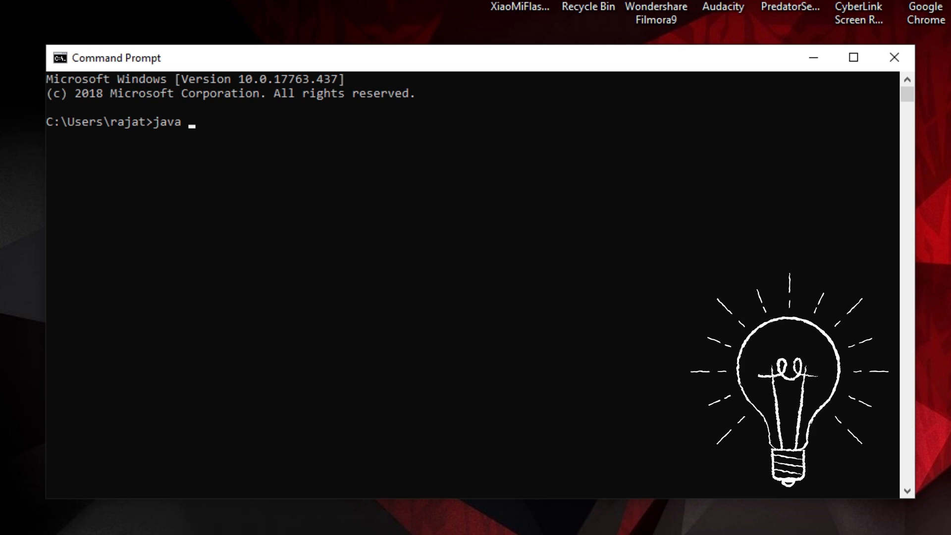
pyautogui.write('-version')
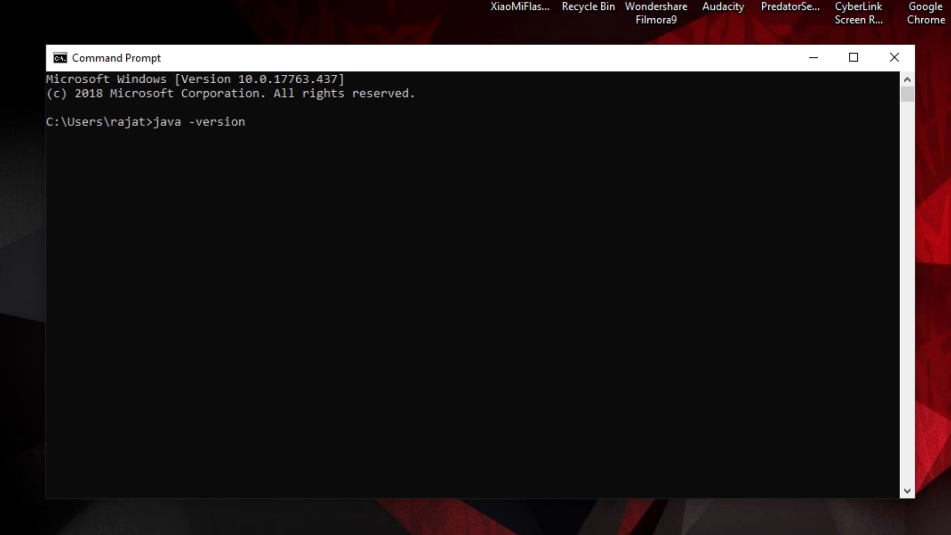
pyautogui.press('Return')
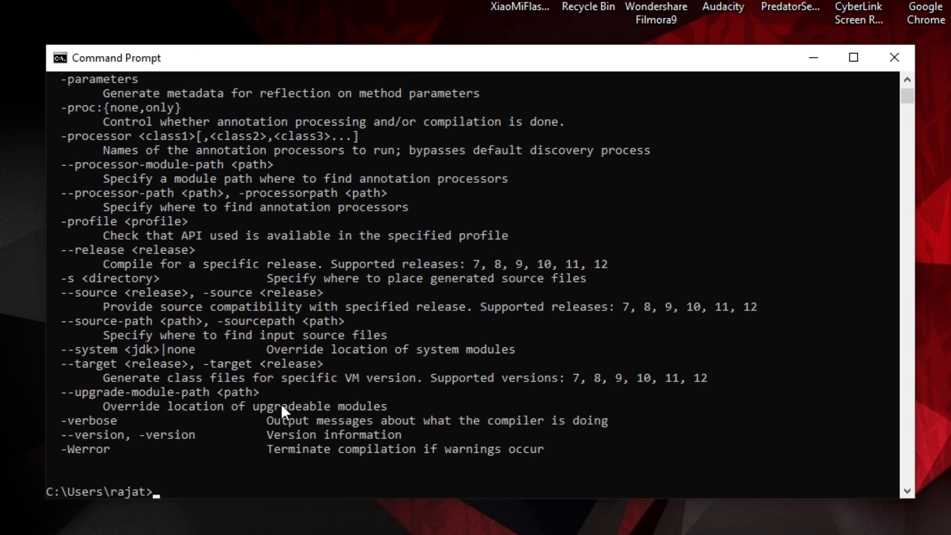
pyautogui.click(894, 57)
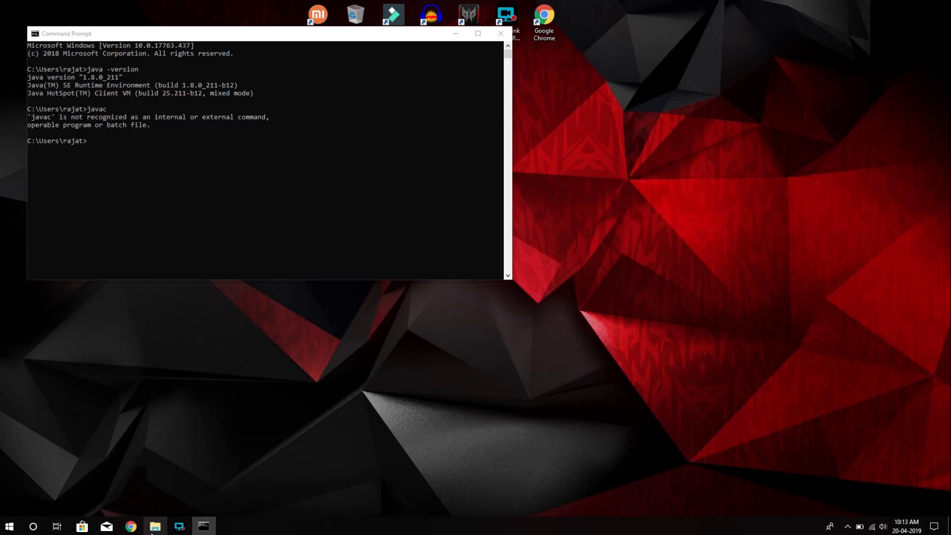
# Open the Environment Variables dialog from the advanced system settings of This PC.
pyautogui.click(152, 529)
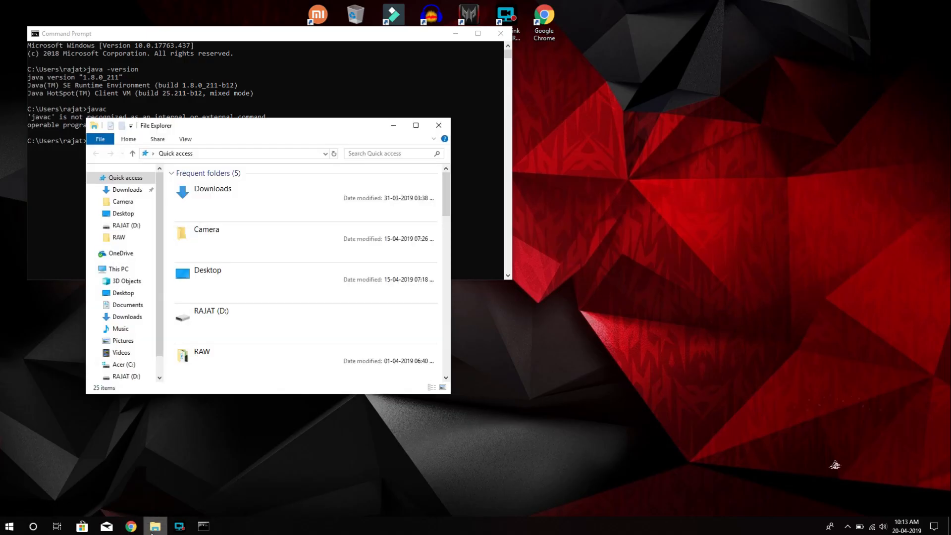
pyautogui.click(140, 269)
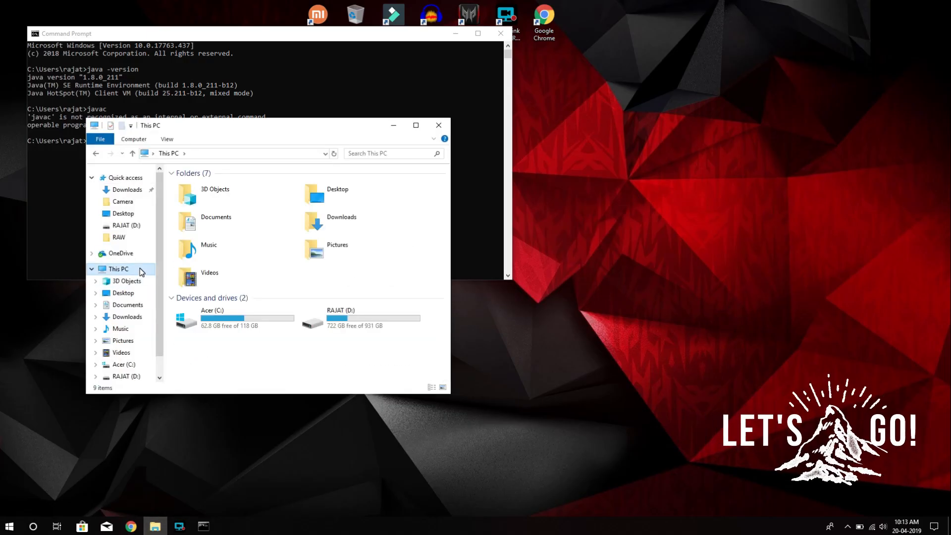
pyautogui.rightClick(140, 269)
pyautogui.click(173, 398)
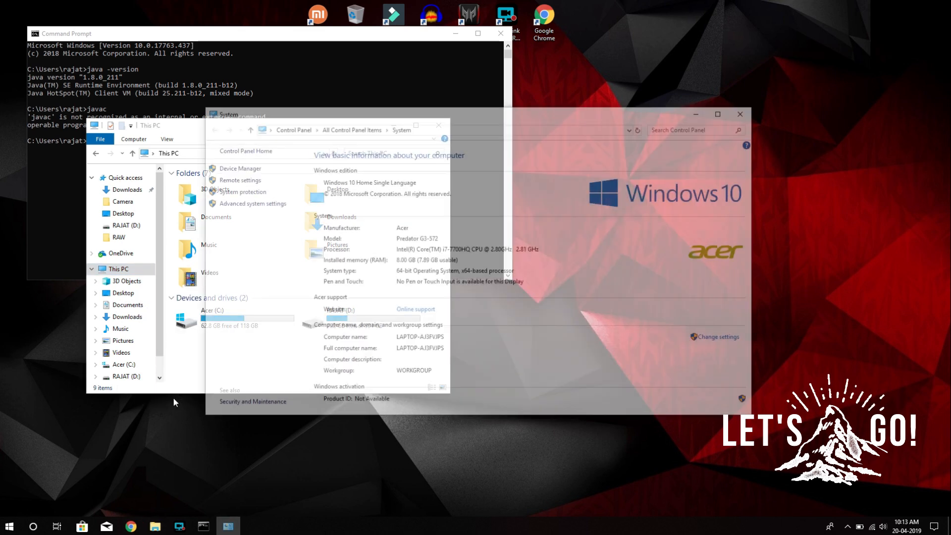
pyautogui.click(261, 204)
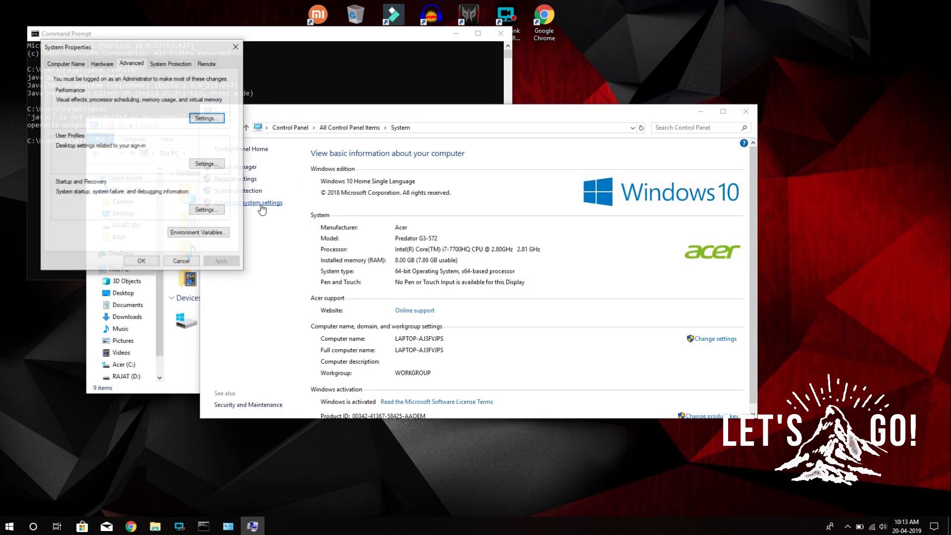
pyautogui.click(199, 234)
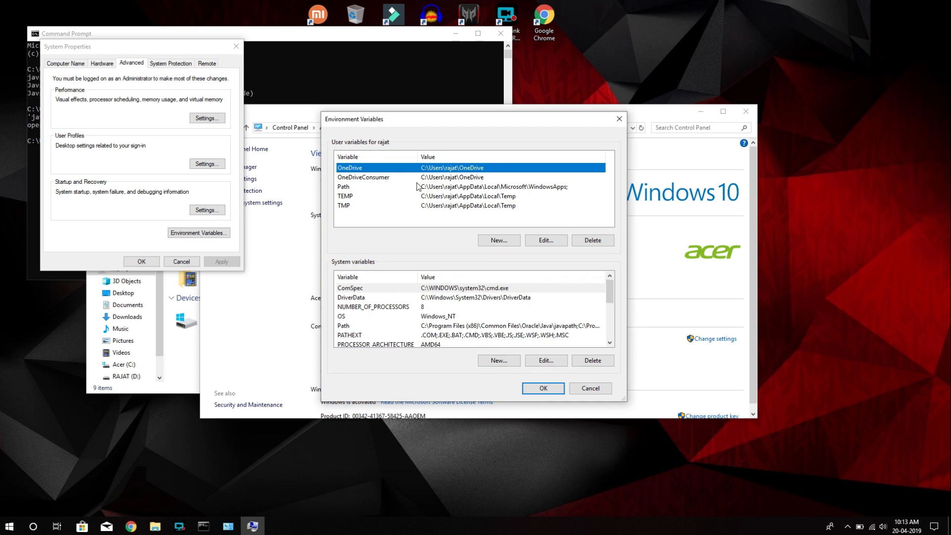
# Open the user variable Path for editing and start a new entry in its list.
pyautogui.click(433, 188)
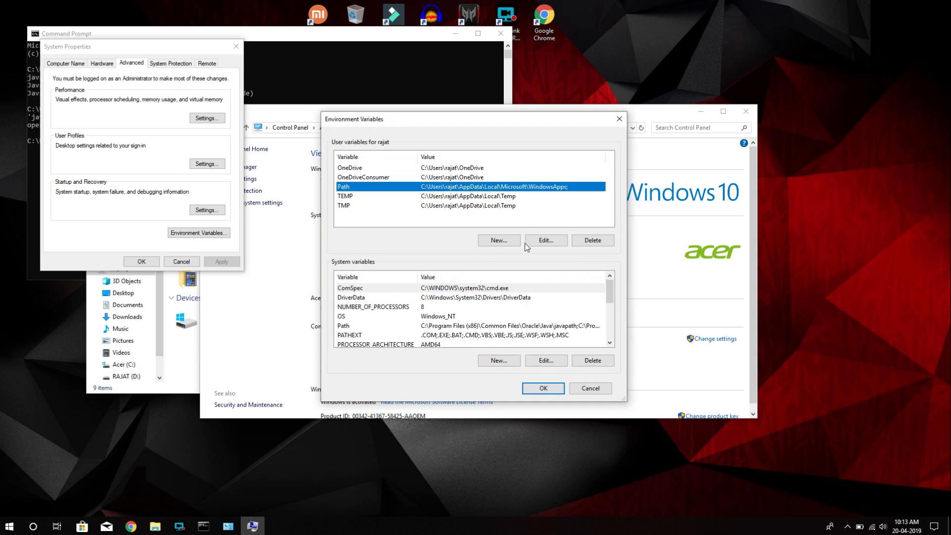
pyautogui.click(552, 246)
pyautogui.click(514, 187)
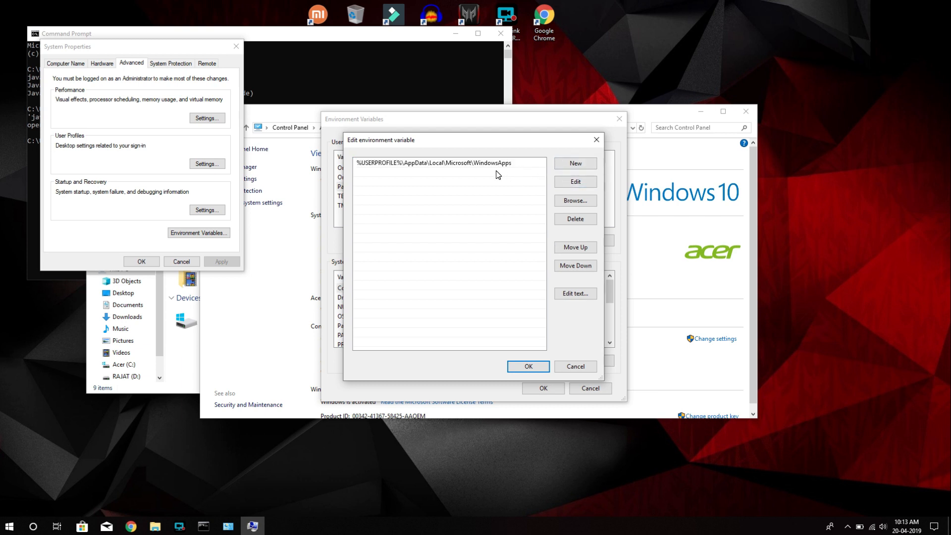
pyautogui.click(564, 163)
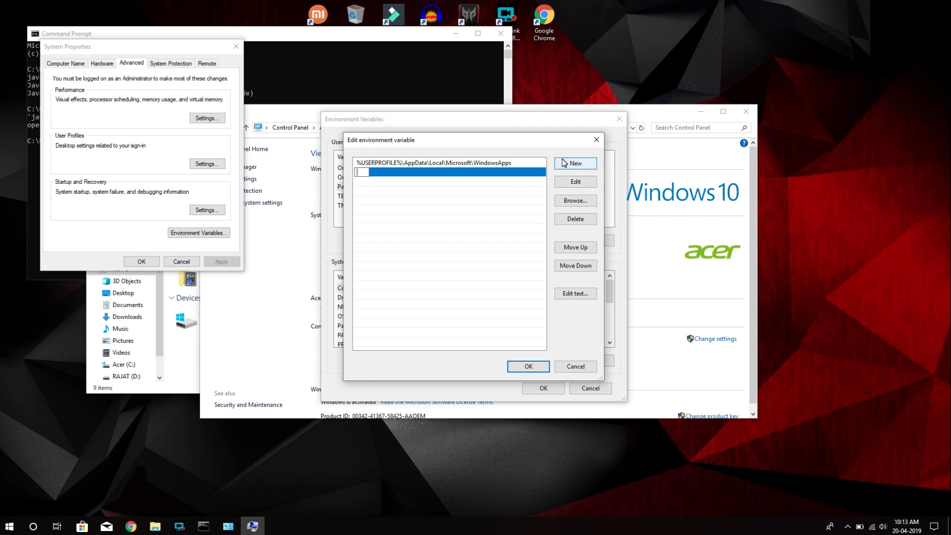
# Switch to File Explorer, browse to C:\Program Files\Java\jdk-12.0.1\bin and copy the folder's full path.
pyautogui.click(148, 527)
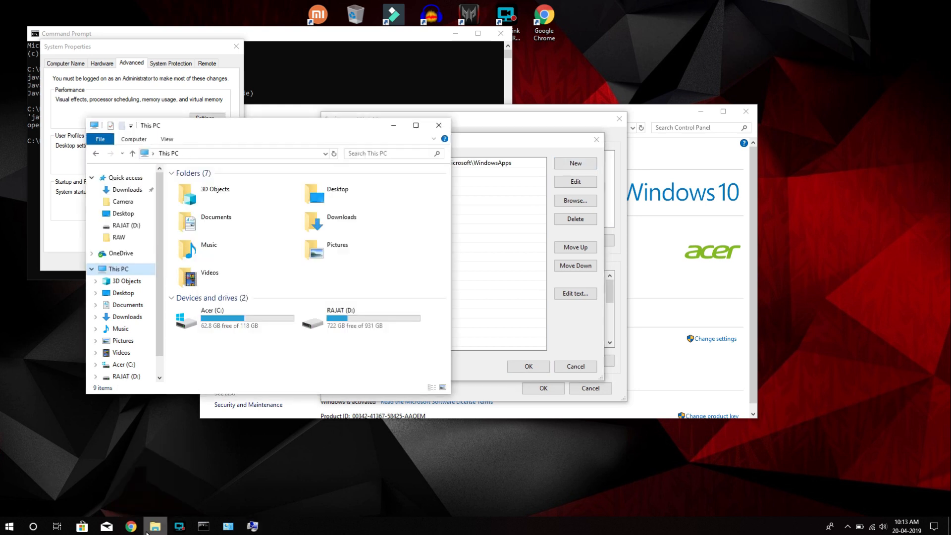
pyautogui.doubleClick(205, 325)
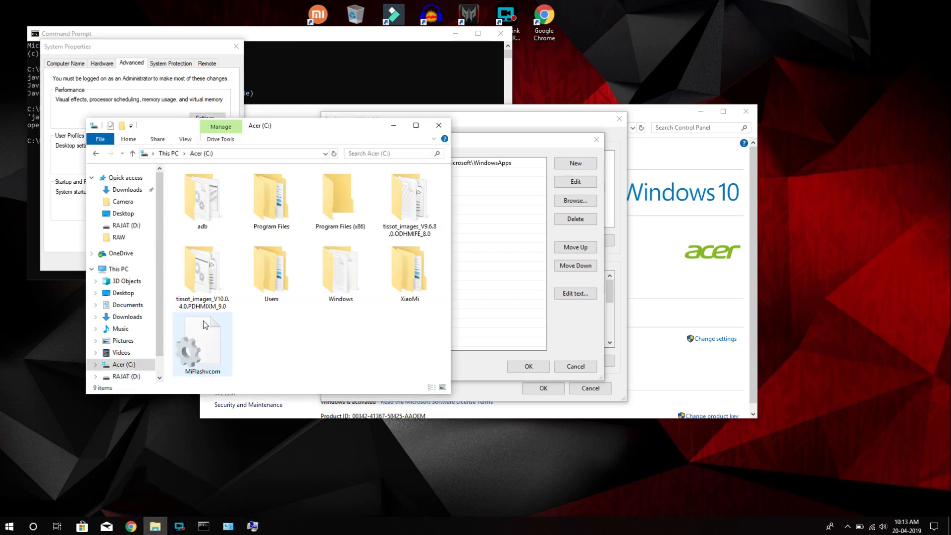
pyautogui.doubleClick(290, 206)
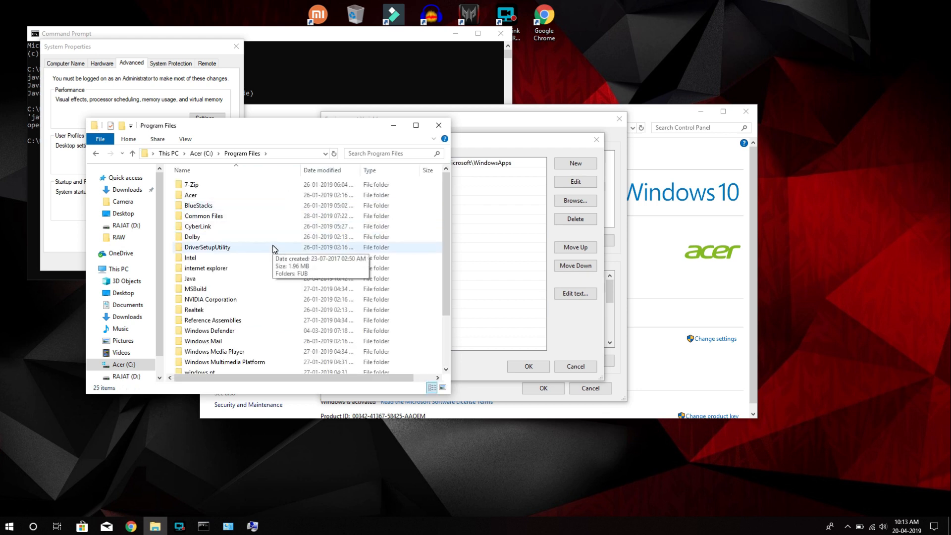
pyautogui.scroll(-2, 251, 336)
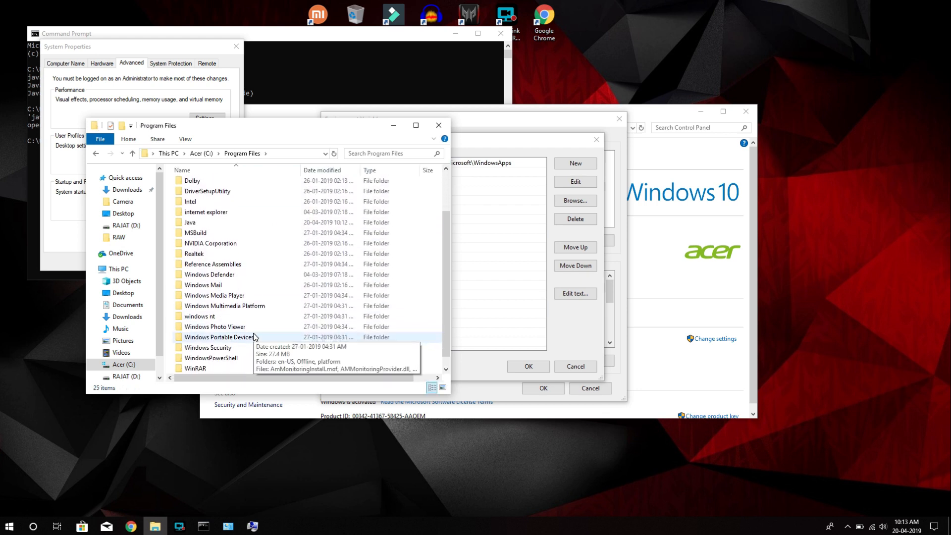
pyautogui.doubleClick(264, 223)
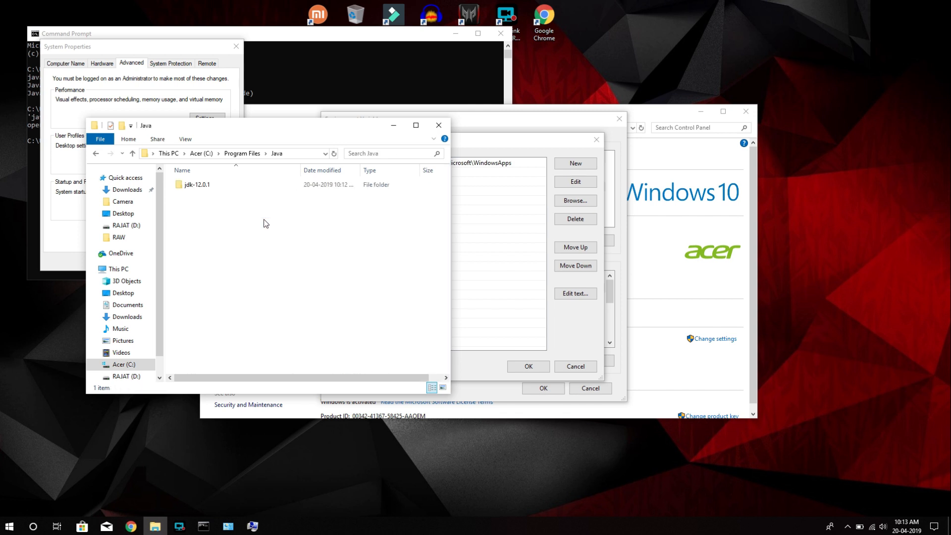
pyautogui.doubleClick(276, 184)
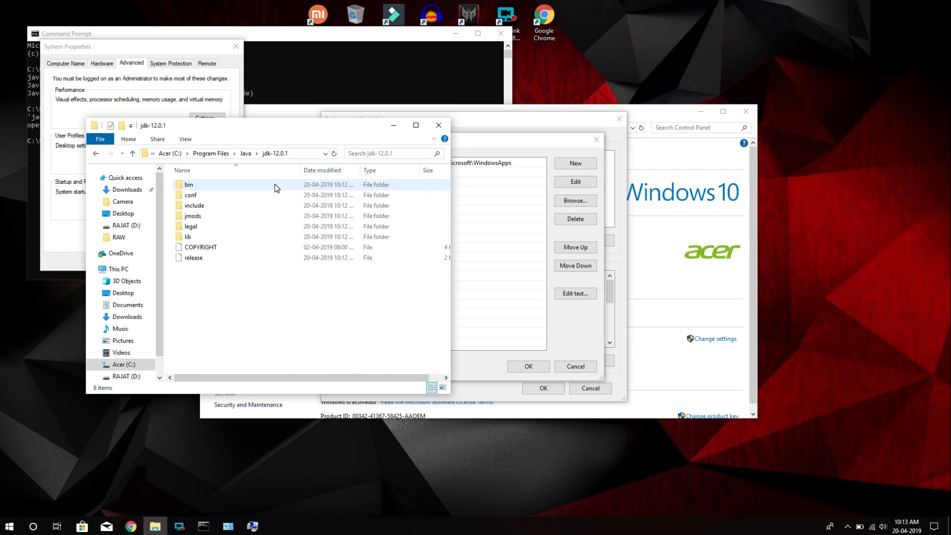
pyautogui.doubleClick(263, 185)
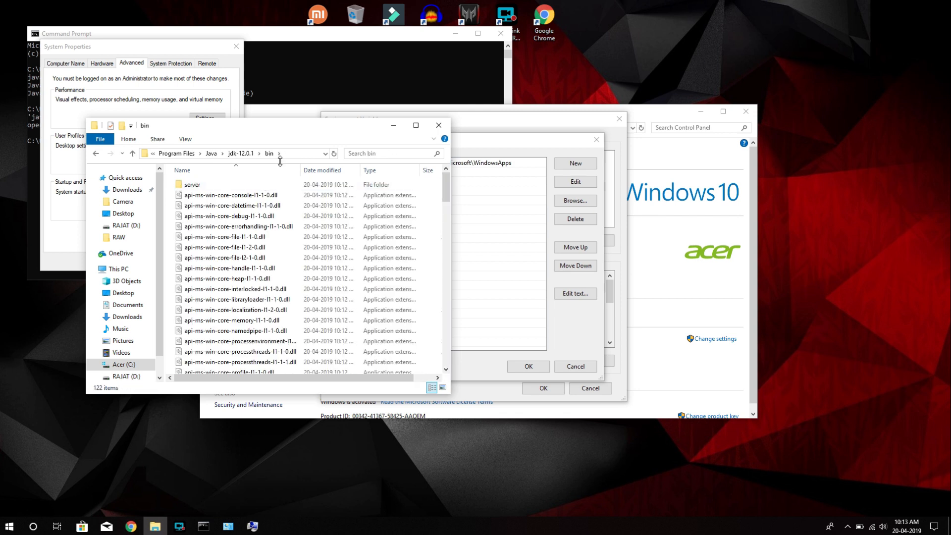
pyautogui.click(289, 155)
pyautogui.rightClick(289, 155)
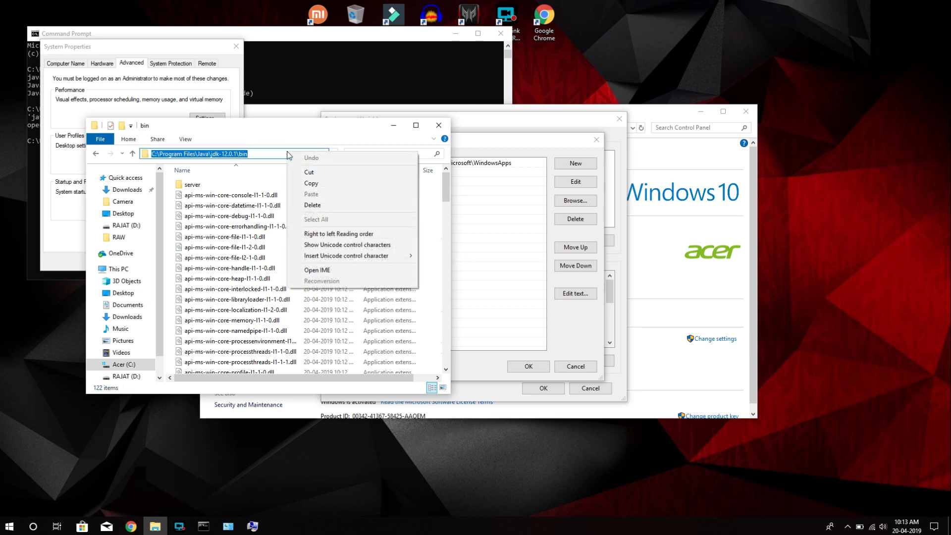
pyautogui.click(310, 183)
# Add C:\Program Files\Java\jdk-12.0.1\bin as a new entry in the user Path variable, save the changes and close the bin folder window.
pyautogui.click(463, 191)
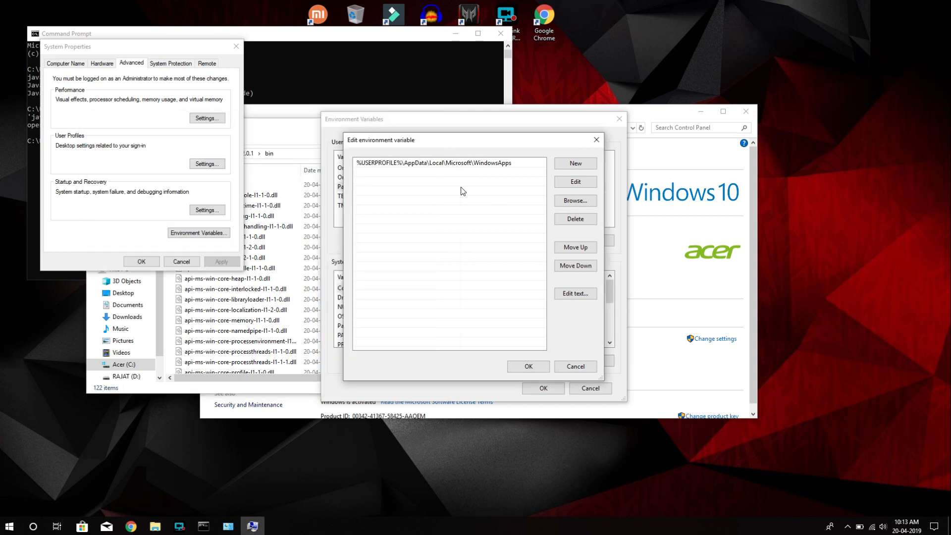
pyautogui.click(576, 163)
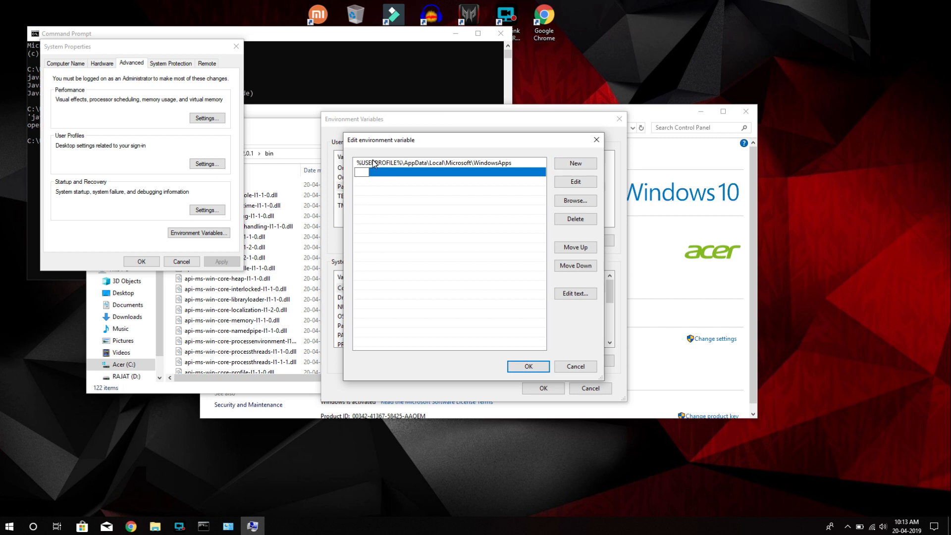
pyautogui.hotkey('ctrl', 'v')
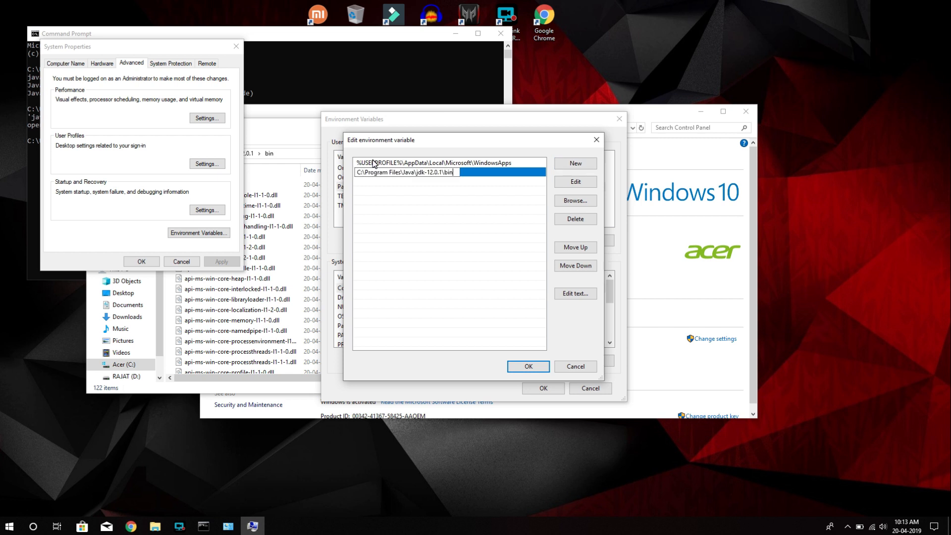
pyautogui.click(528, 366)
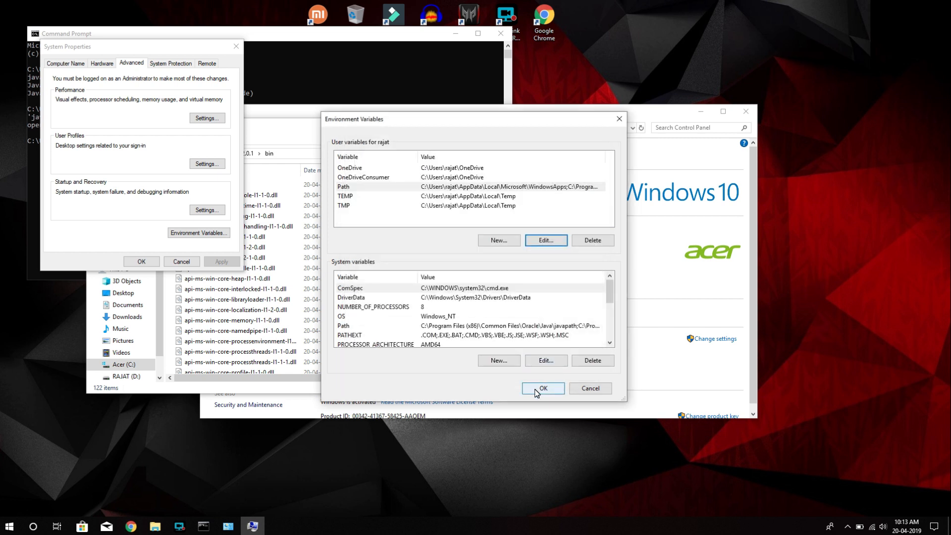
pyautogui.click(537, 389)
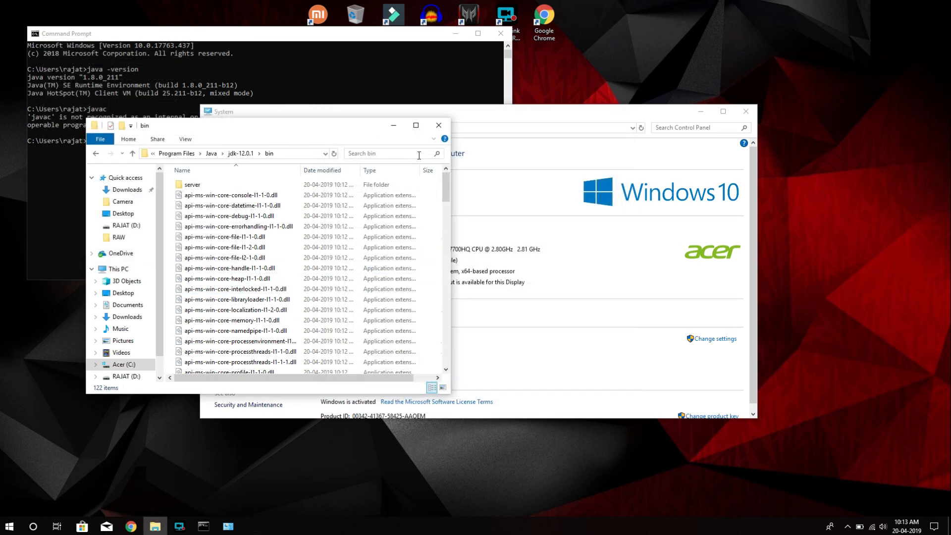
pyautogui.click(438, 125)
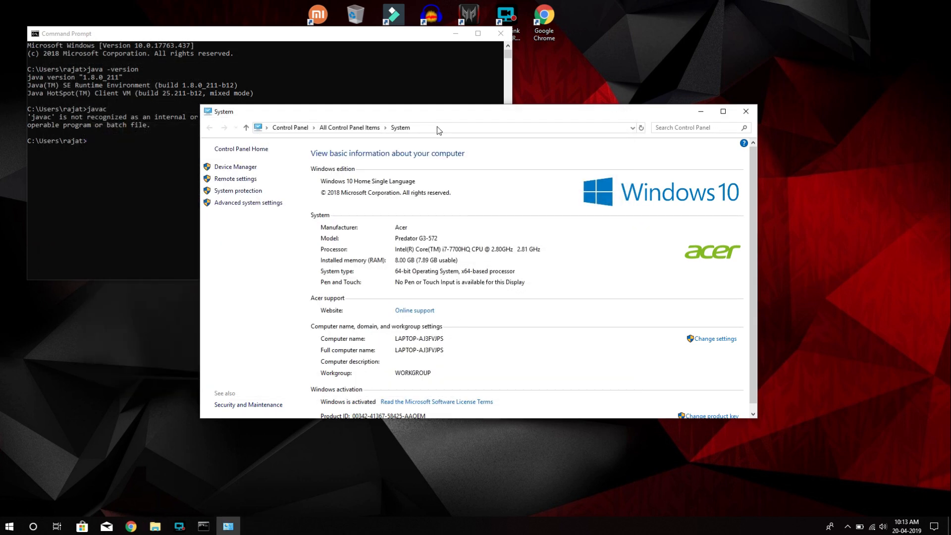
# Switch to the open Command Prompt and run java -version and javac to test the Java commands.
pyautogui.click(81, 216)
pyautogui.click(112, 142)
pyautogui.write('javac')
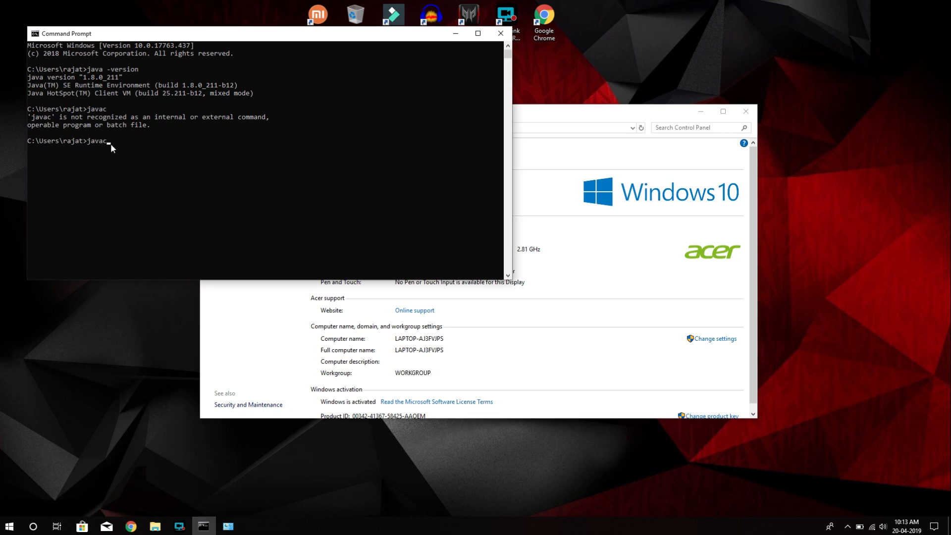
pyautogui.press('Return')
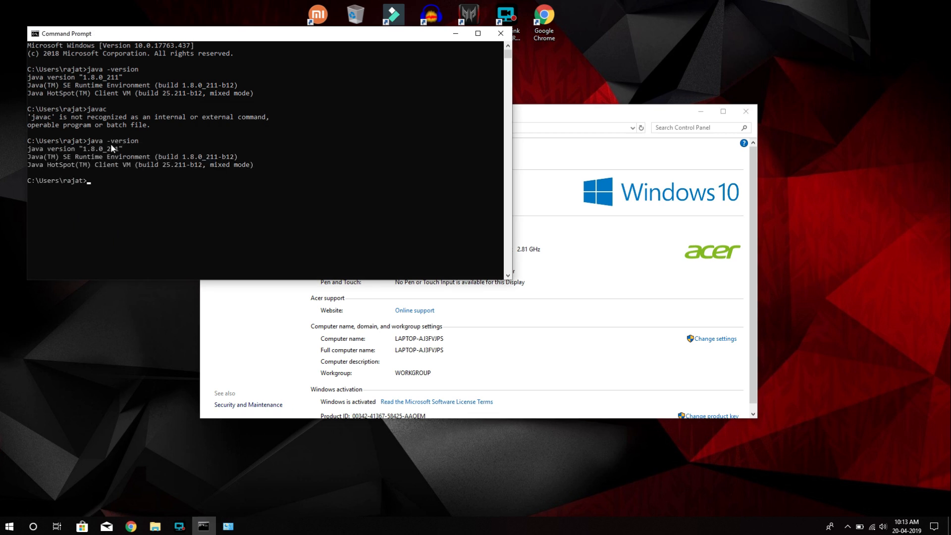
pyautogui.press('Up')
pyautogui.press('Up')
pyautogui.press('Return')
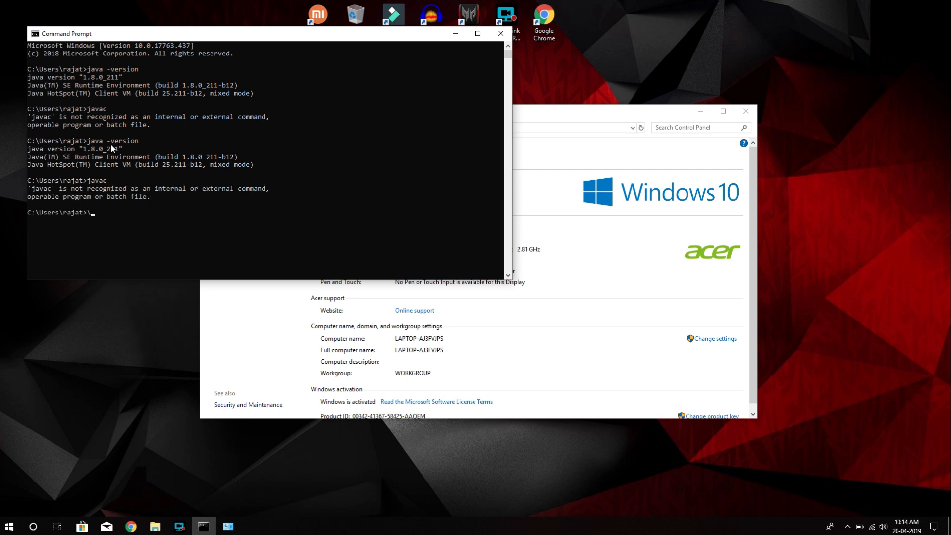